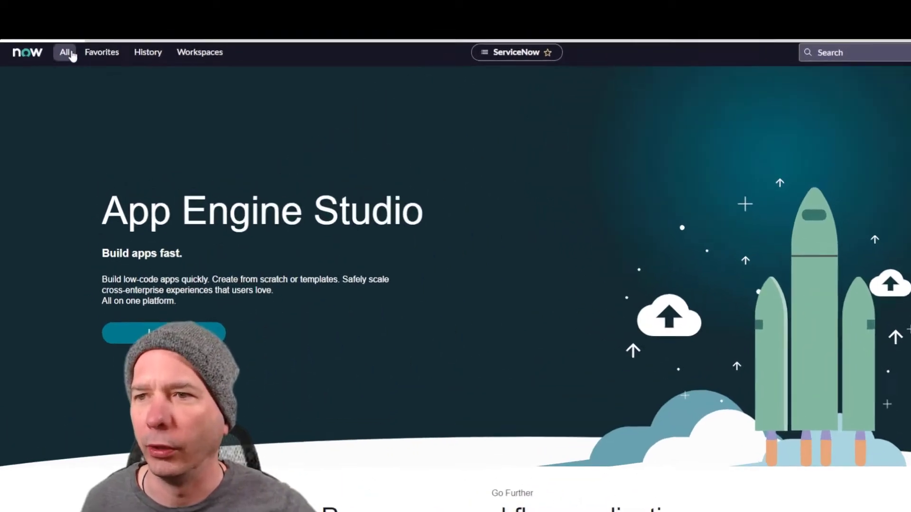
- Filter the navigator for 'project work' and open Project > Projects > Project Workspace
{"action": "left_click", "coordinate": [71, 55]}
{"action": "left_click", "coordinate": [60, 83]}
{"action": "type", "text": "pr"}
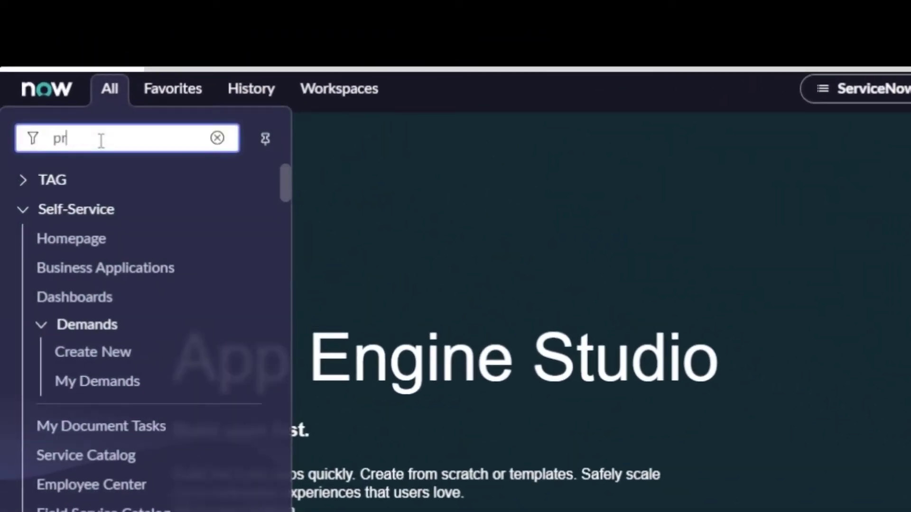
{"action": "type", "text": "oject work"}
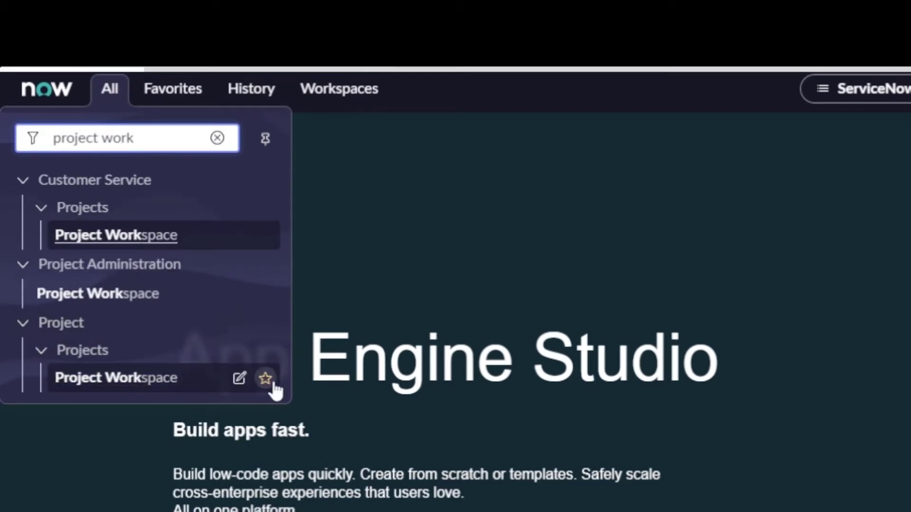
{"action": "left_click", "coordinate": [112, 380]}
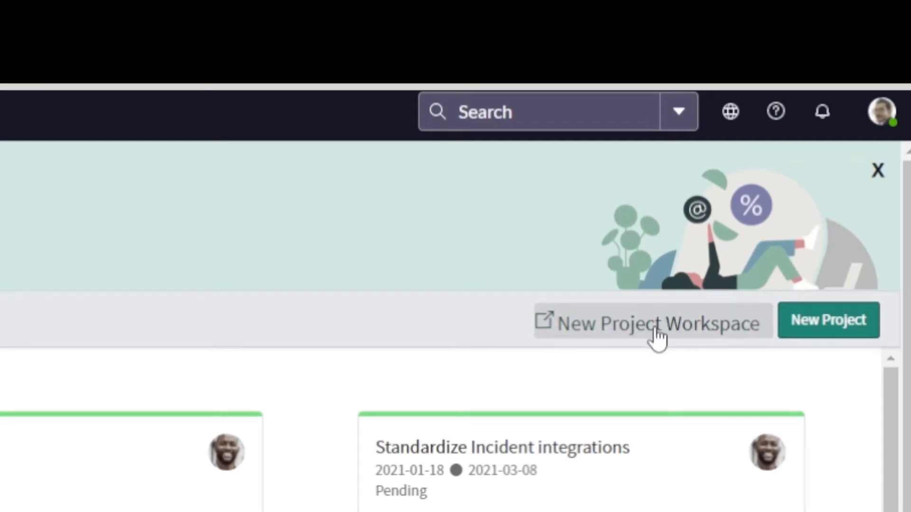
- Launch the New Project Workspace and switch to the All projects tab
{"action": "left_click", "coordinate": [657, 330]}
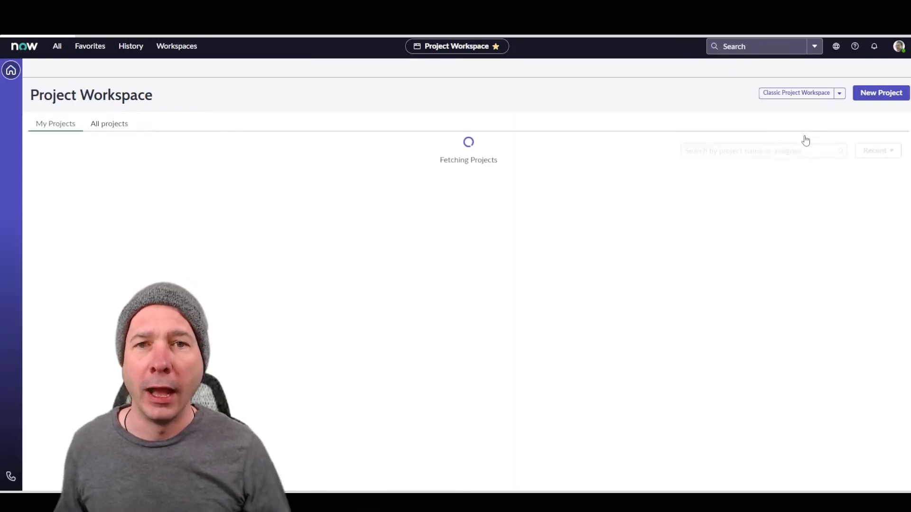
{"action": "left_click", "coordinate": [125, 129]}
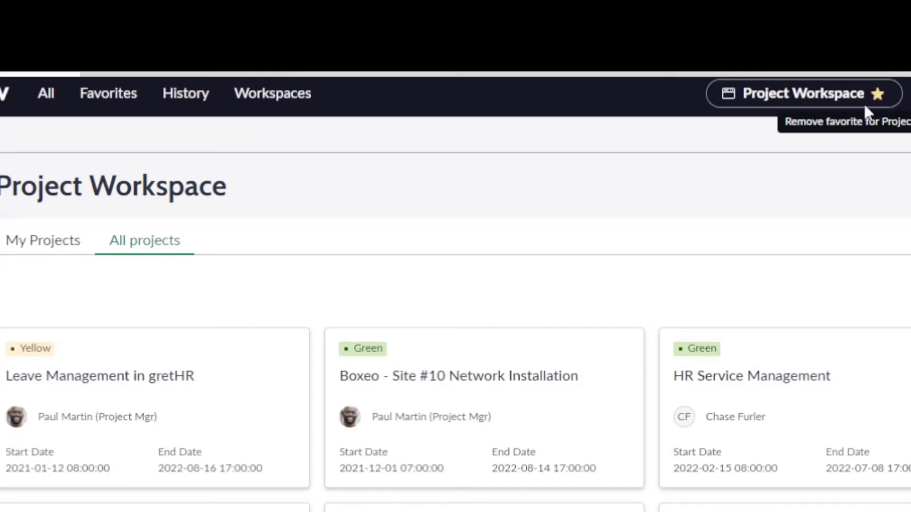
- Open the Leave Management in gretHR plan, widen the grid, and drag Quality Gate 3 below Quality Gate 4
{"action": "left_click", "coordinate": [143, 380]}
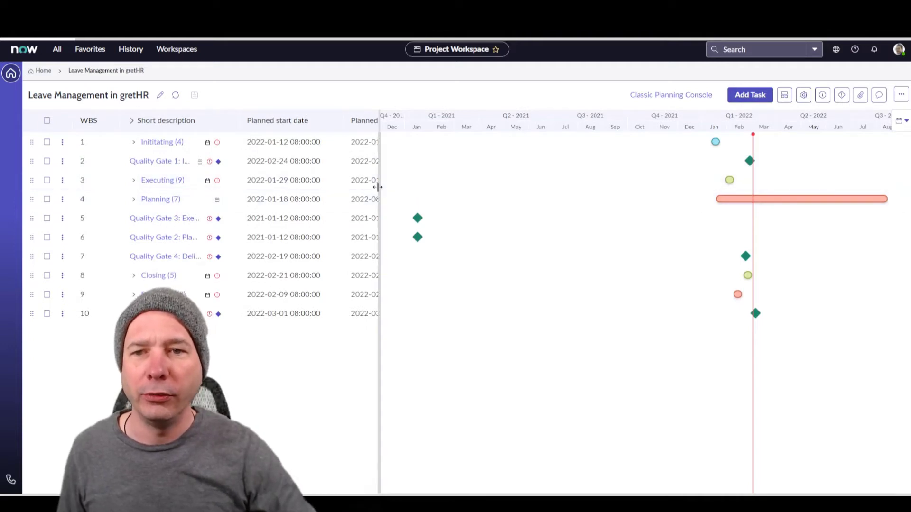
{"action": "left_click_drag", "start_coordinate": [379, 186], "coordinate": [491, 183]}
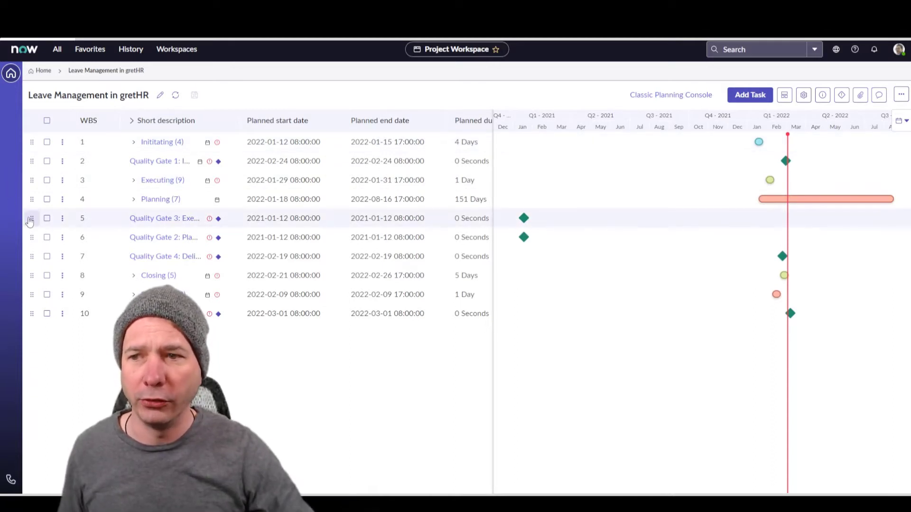
{"action": "left_click_drag", "start_coordinate": [30, 221], "coordinate": [32, 255]}
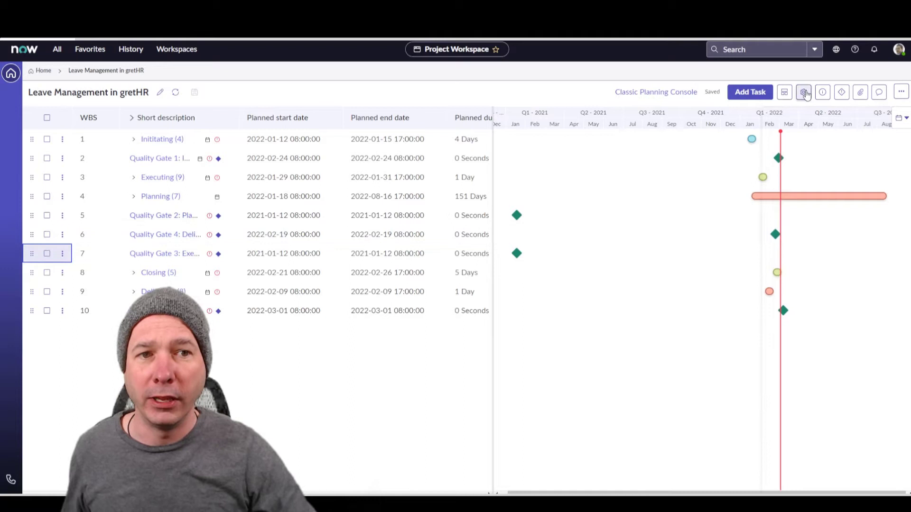
{"action": "left_click", "coordinate": [802, 93]}
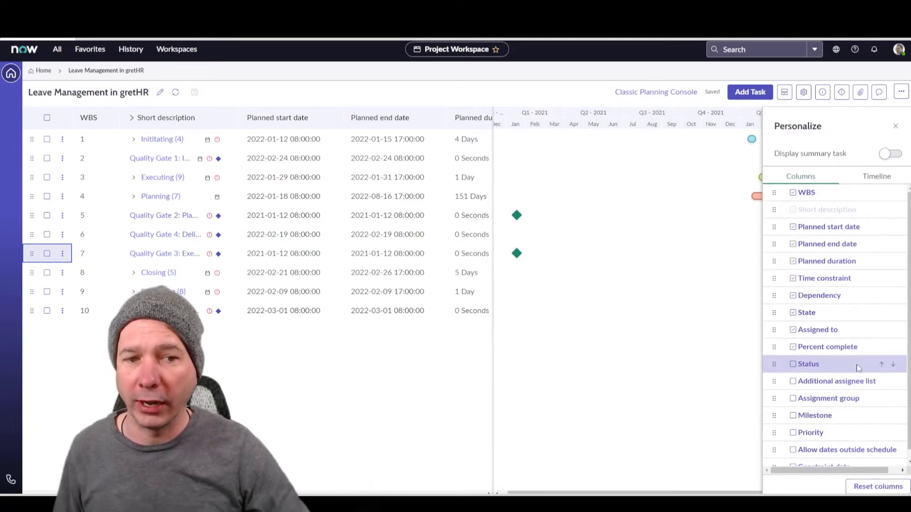
{"action": "scroll", "coordinate": [854, 351], "scroll_direction": "down", "scroll_amount": 1}
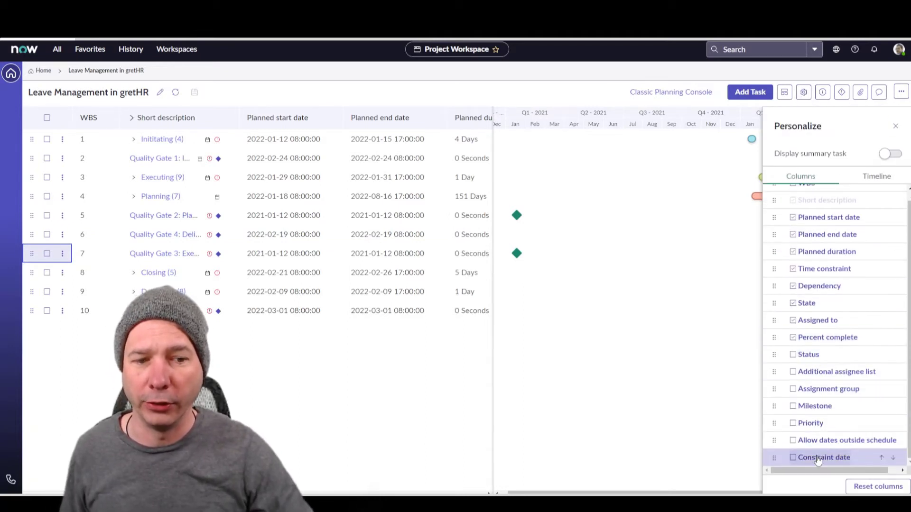
{"action": "left_click", "coordinate": [872, 183]}
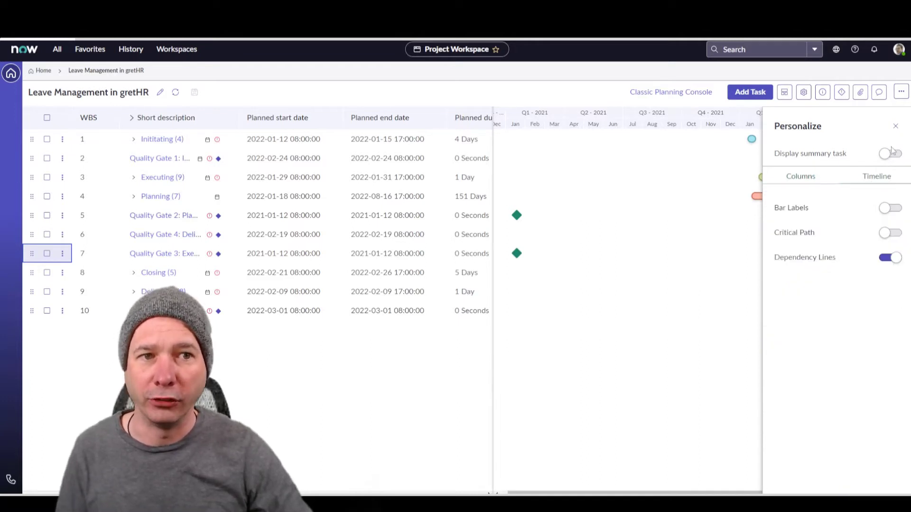
{"action": "left_click", "coordinate": [896, 127]}
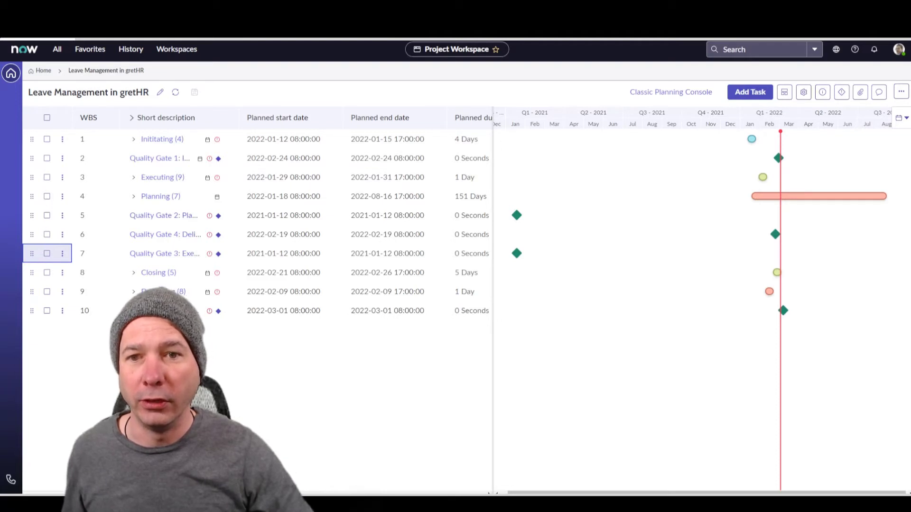
{"action": "scroll", "coordinate": [427, 212], "scroll_direction": "right", "scroll_amount": 3}
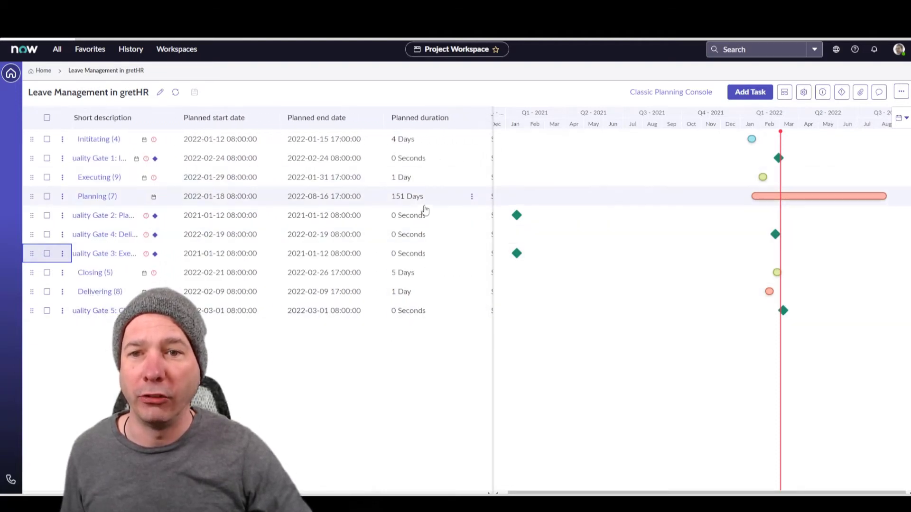
{"action": "scroll", "coordinate": [426, 214], "scroll_direction": "left", "scroll_amount": 2}
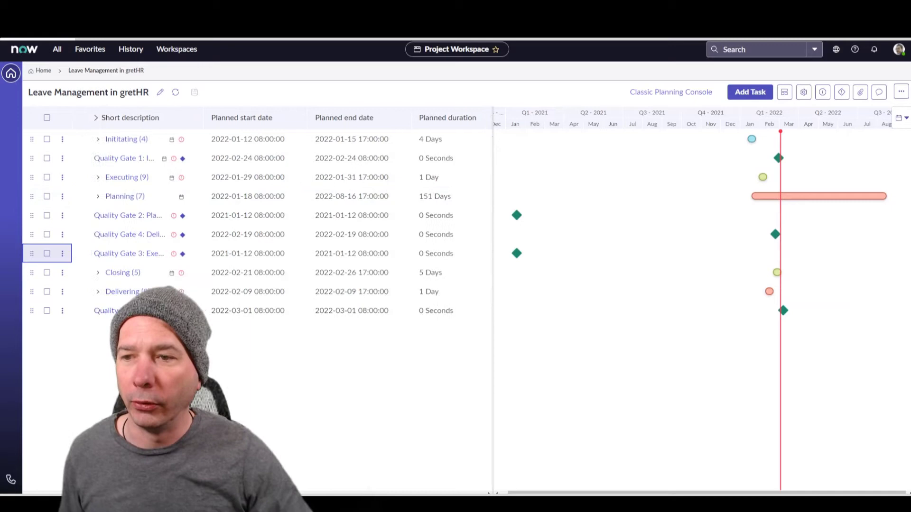
{"action": "scroll", "coordinate": [274, 214], "scroll_direction": "left", "scroll_amount": 2}
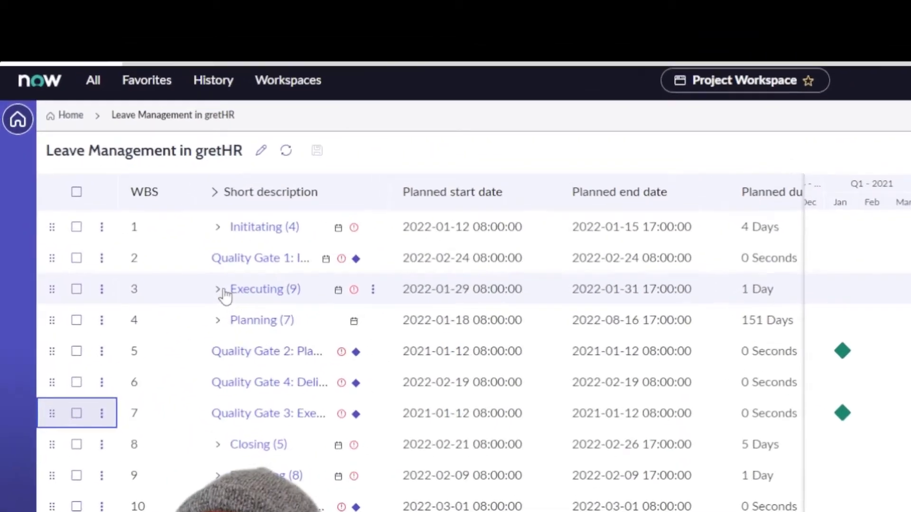
- Expand Executing and bulk-set tasks 3.2–3.5 to a planned duration of 3 Days
{"action": "left_click", "coordinate": [133, 177]}
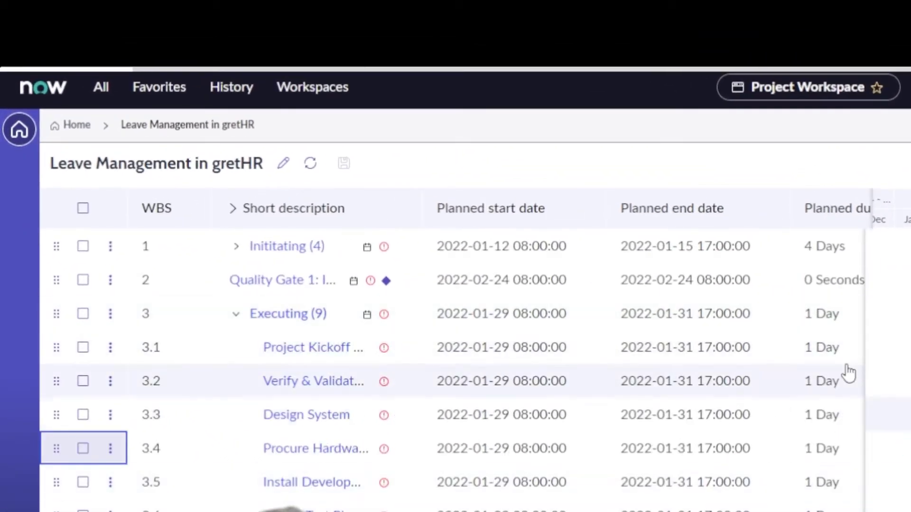
{"action": "left_click", "coordinate": [838, 380]}
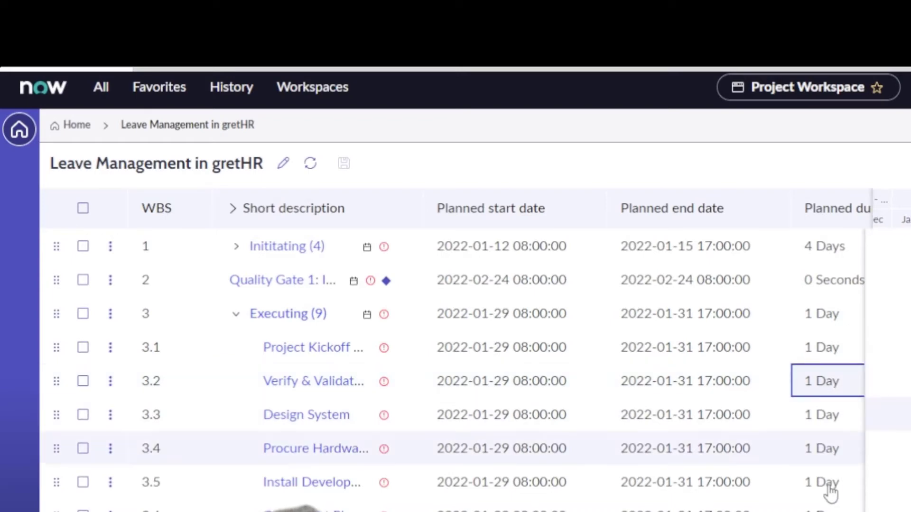
{"action": "left_click", "coordinate": [827, 479], "text": "shift"}
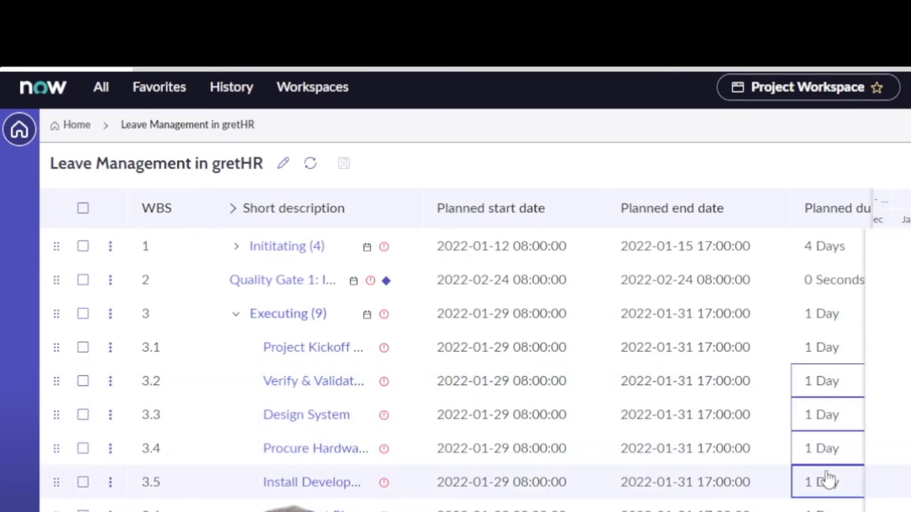
{"action": "right_click", "coordinate": [840, 388]}
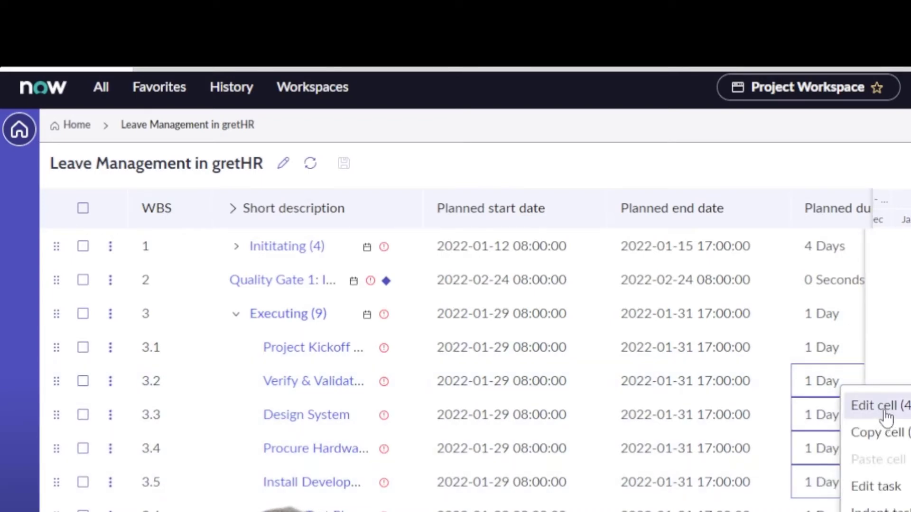
{"action": "left_click", "coordinate": [886, 417]}
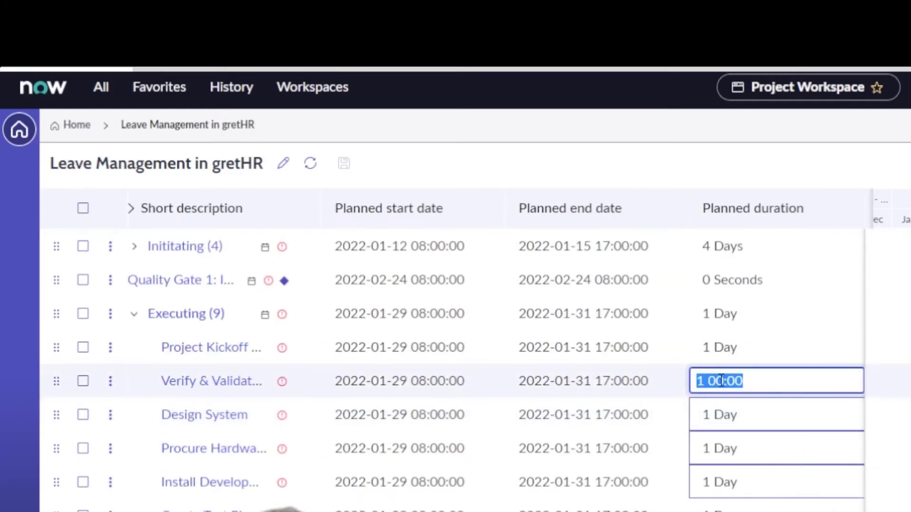
{"action": "left_click", "coordinate": [703, 382]}
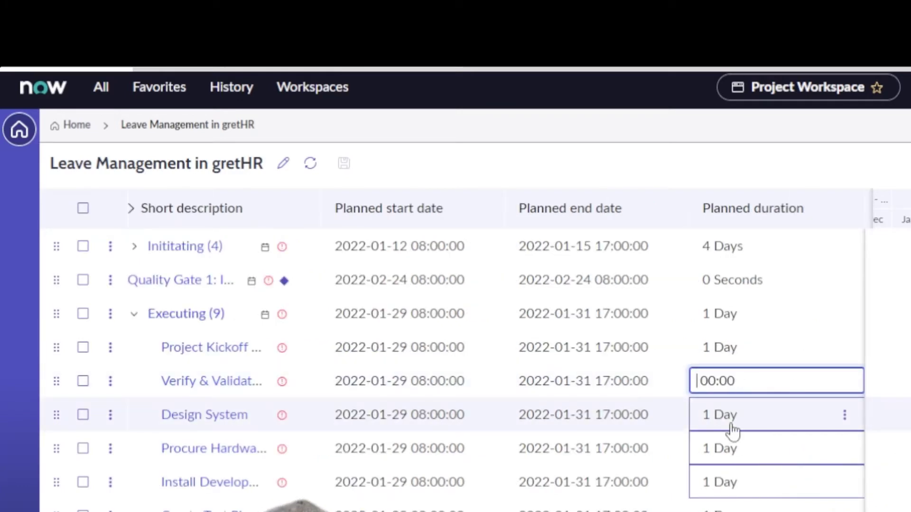
{"action": "type", "text": "3"}
{"action": "key", "text": "Return"}
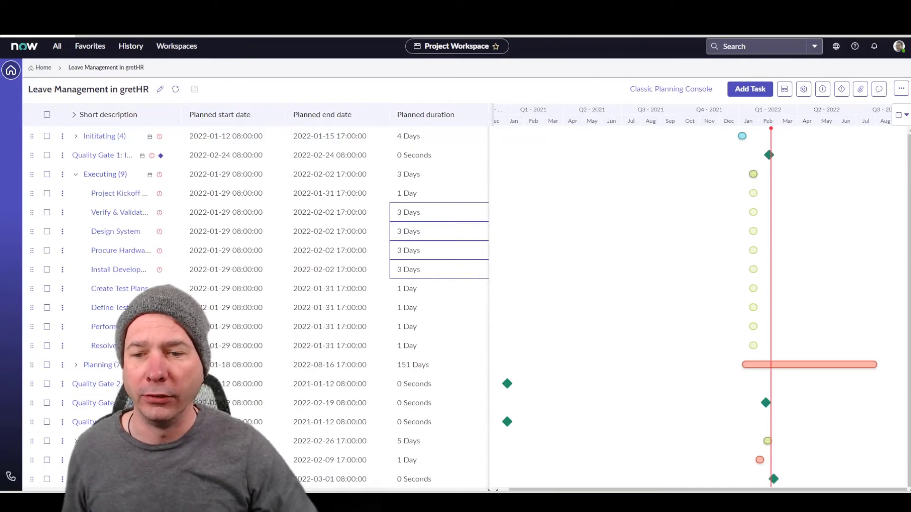
- Narrow the task grid and stretch a task bar's end date out to about late June
{"action": "scroll", "coordinate": [257, 304], "scroll_direction": "right", "scroll_amount": 5}
{"action": "scroll", "coordinate": [256, 304], "scroll_direction": "right", "scroll_amount": 4}
{"action": "scroll", "coordinate": [256, 304], "scroll_direction": "left", "scroll_amount": 9}
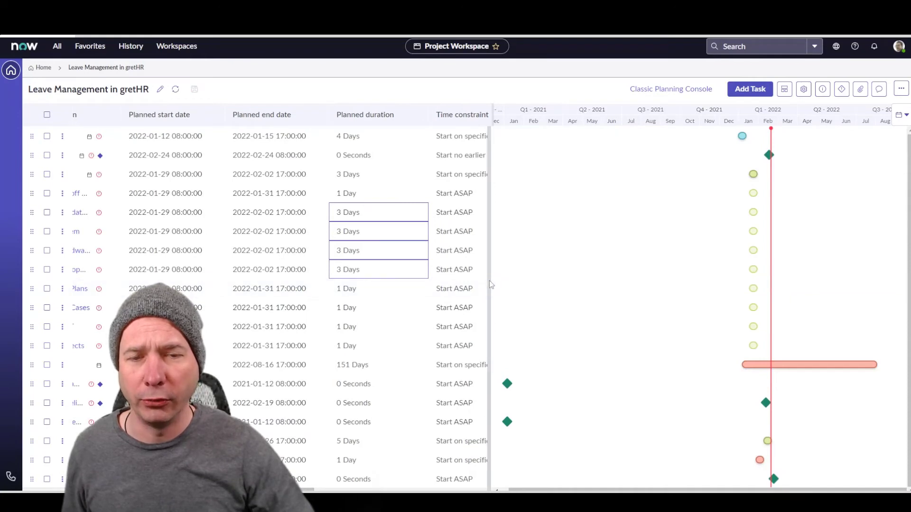
{"action": "left_click_drag", "start_coordinate": [490, 280], "coordinate": [386, 282]}
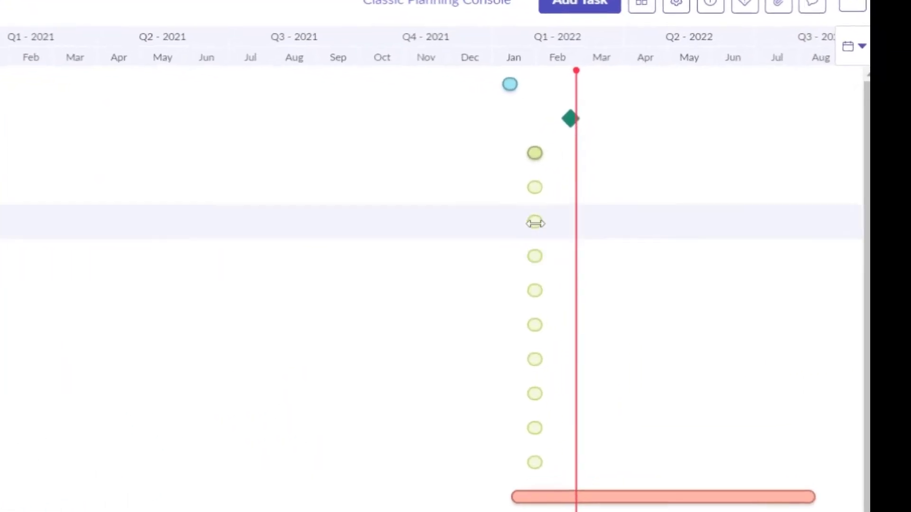
{"action": "mouse_move", "coordinate": [663, 217]}
{"action": "left_click_drag", "start_coordinate": [542, 224], "coordinate": [790, 228]}
- Link task 3.1's finish to the next task's start, giving dependency 3.1fs+0
{"action": "mouse_move", "coordinate": [536, 189]}
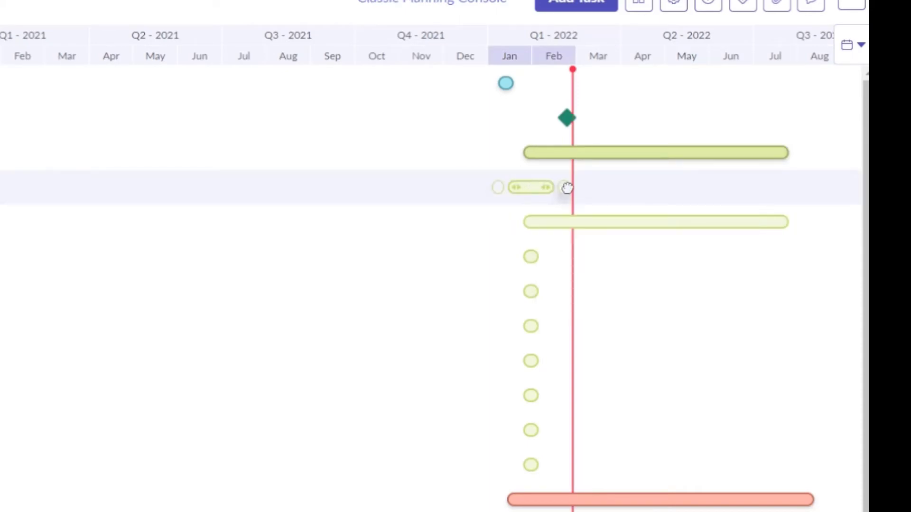
{"action": "left_click_drag", "start_coordinate": [567, 188], "coordinate": [515, 228]}
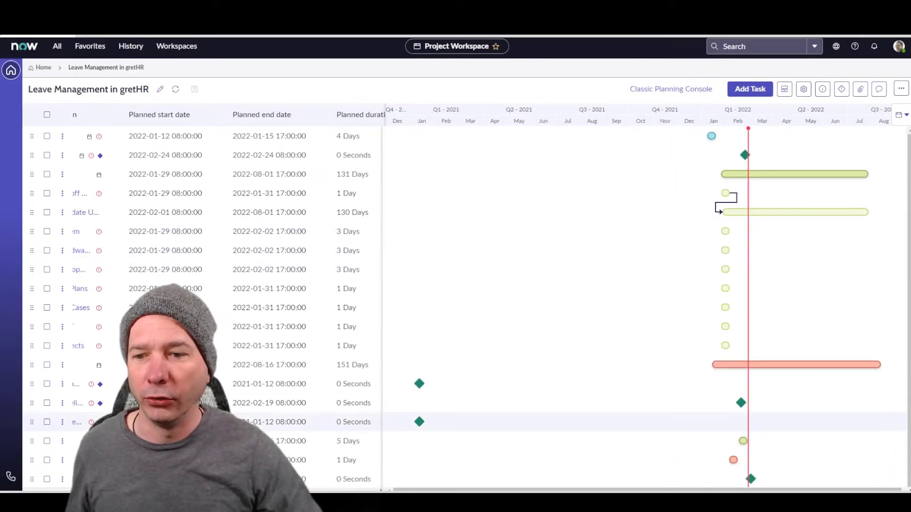
{"action": "scroll", "coordinate": [223, 218], "scroll_direction": "right", "scroll_amount": 5}
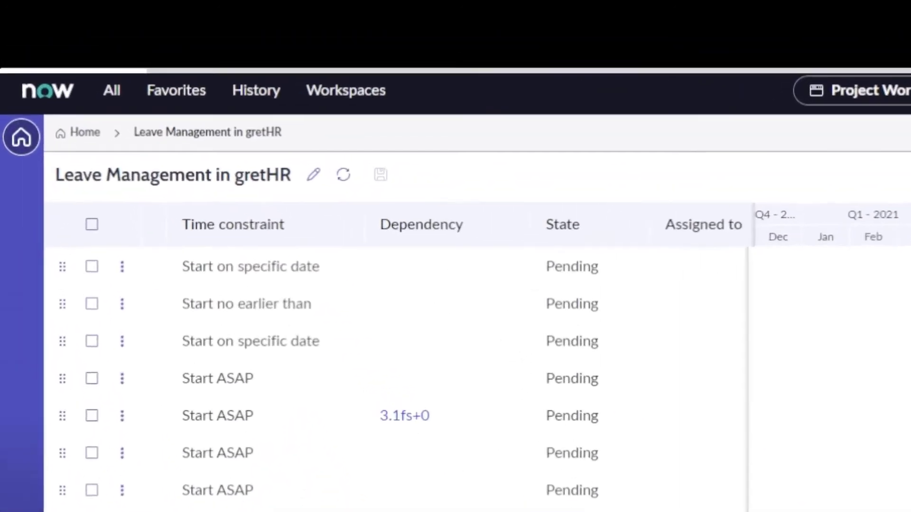
{"action": "left_click", "coordinate": [522, 429]}
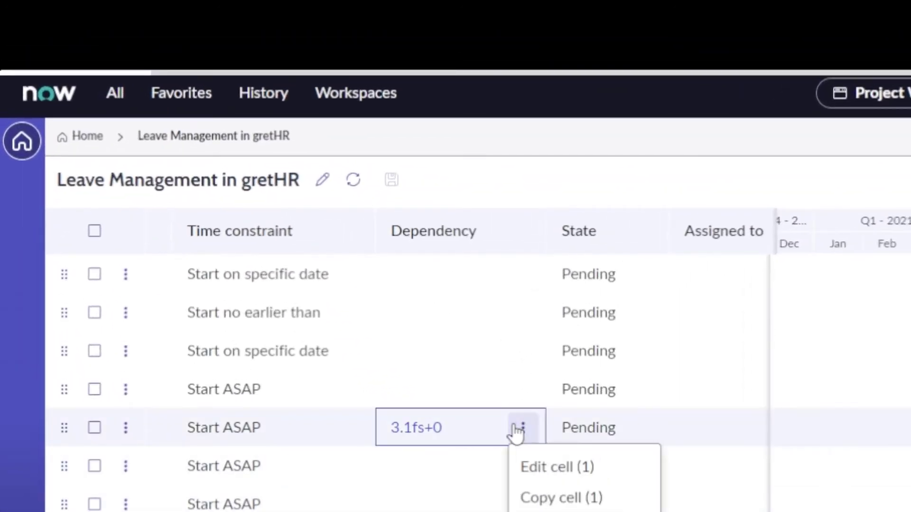
{"action": "left_click", "coordinate": [527, 469]}
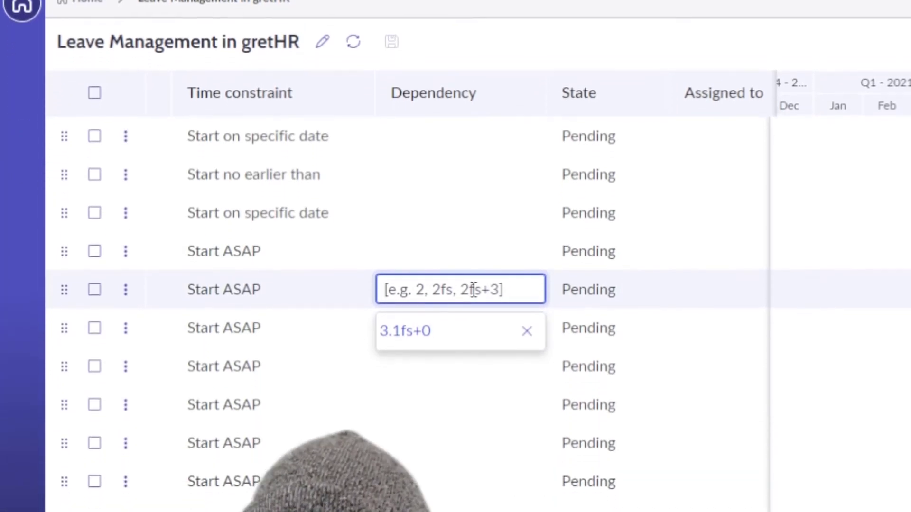
{"action": "type", "text": "1"}
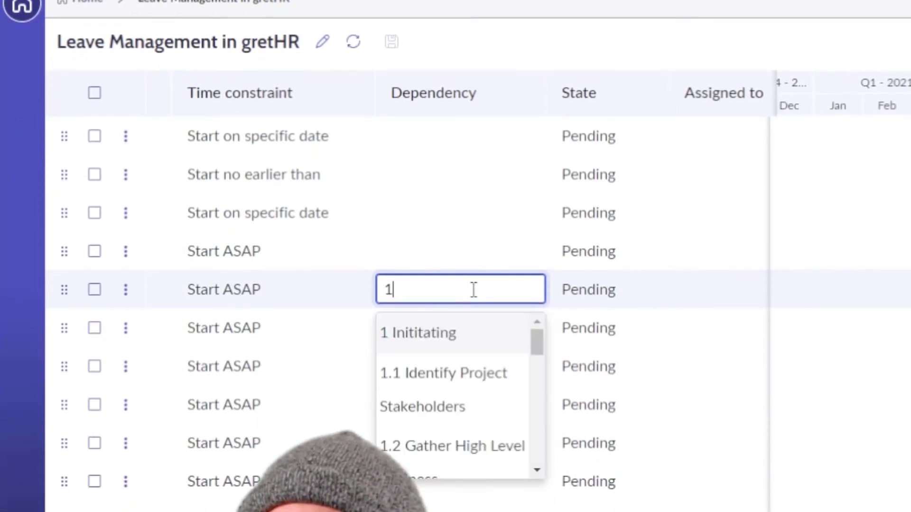
{"action": "scroll", "coordinate": [491, 401], "scroll_direction": "down", "scroll_amount": 3}
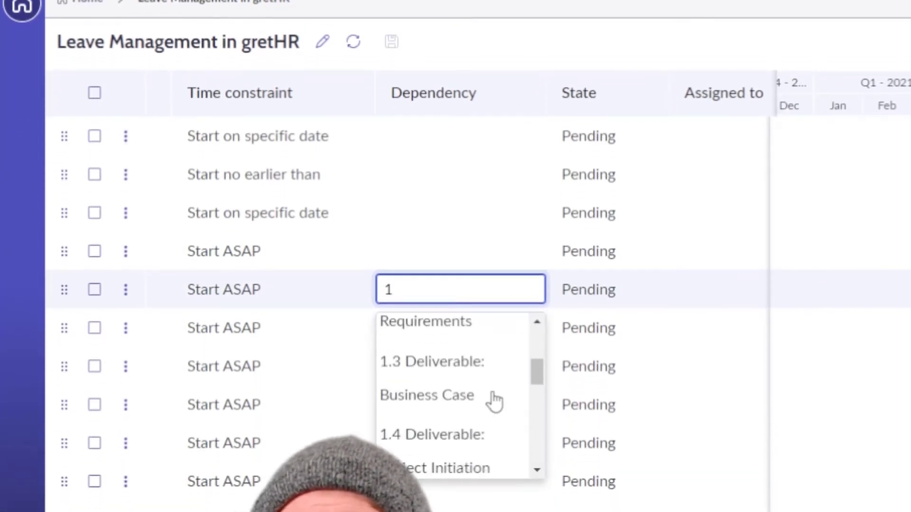
{"action": "scroll", "coordinate": [493, 403], "scroll_direction": "down", "scroll_amount": 3}
{"action": "scroll", "coordinate": [492, 407], "scroll_direction": "down", "scroll_amount": 4}
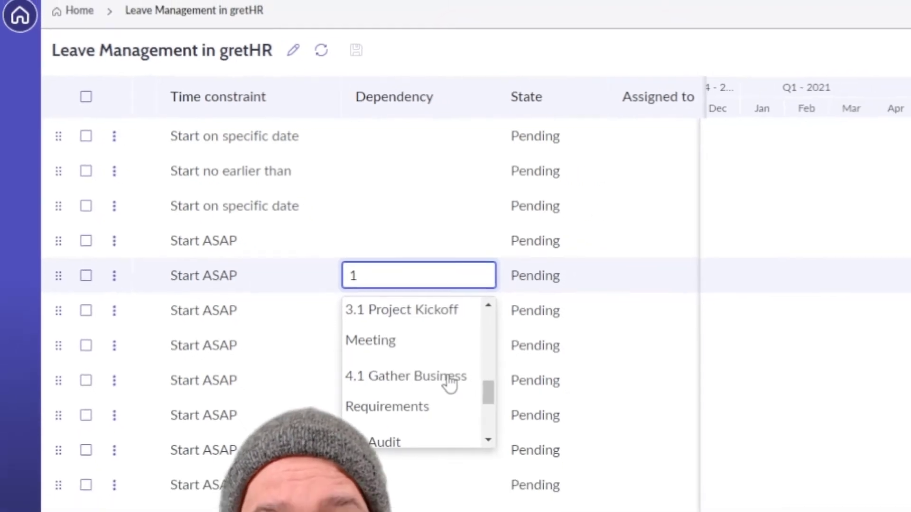
{"action": "scroll", "coordinate": [497, 411], "scroll_direction": "up", "scroll_amount": 4}
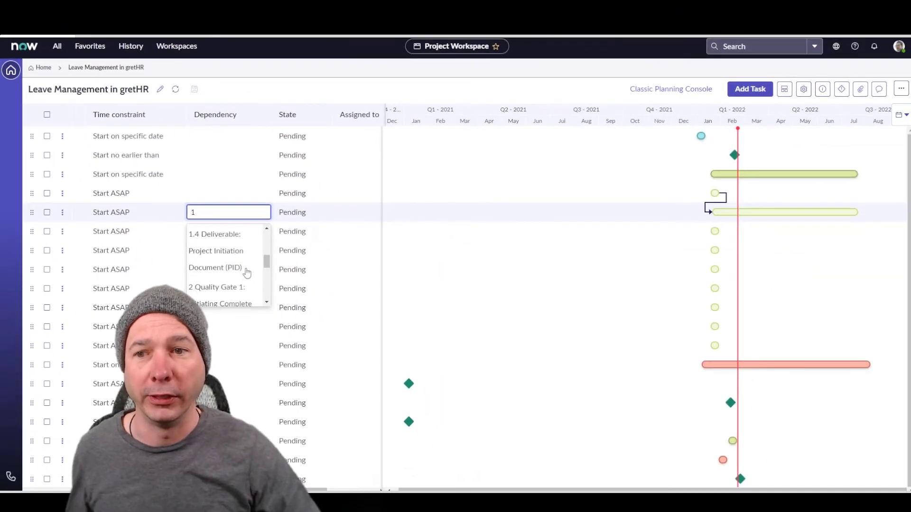
{"action": "scroll", "coordinate": [247, 273], "scroll_direction": "up", "scroll_amount": 1}
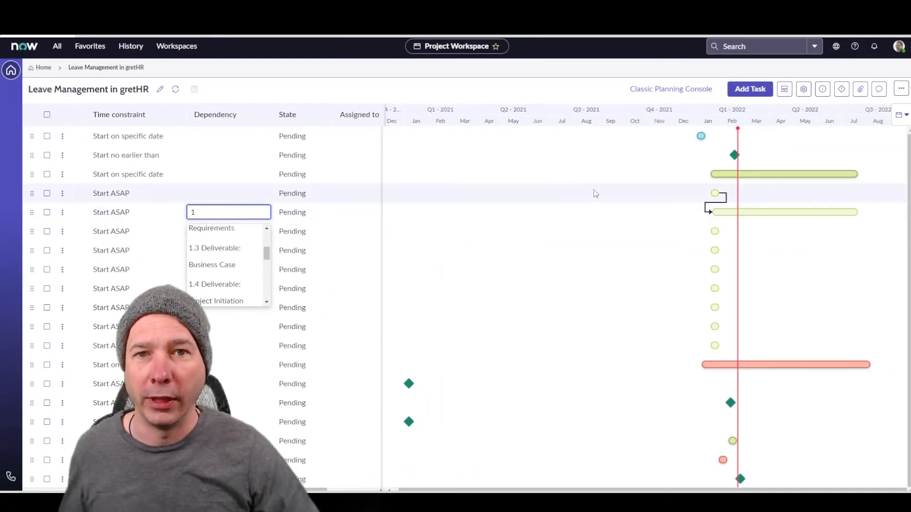
{"action": "left_click", "coordinate": [708, 207]}
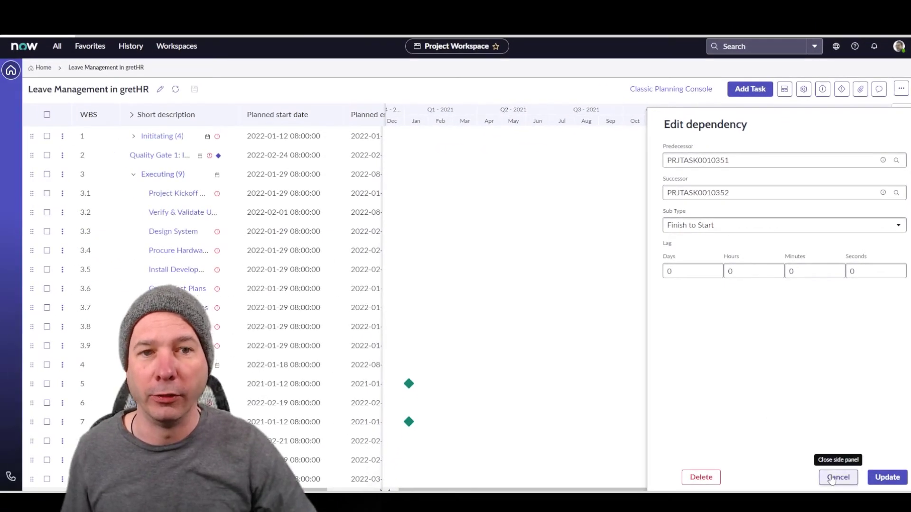
{"action": "left_click", "coordinate": [837, 477]}
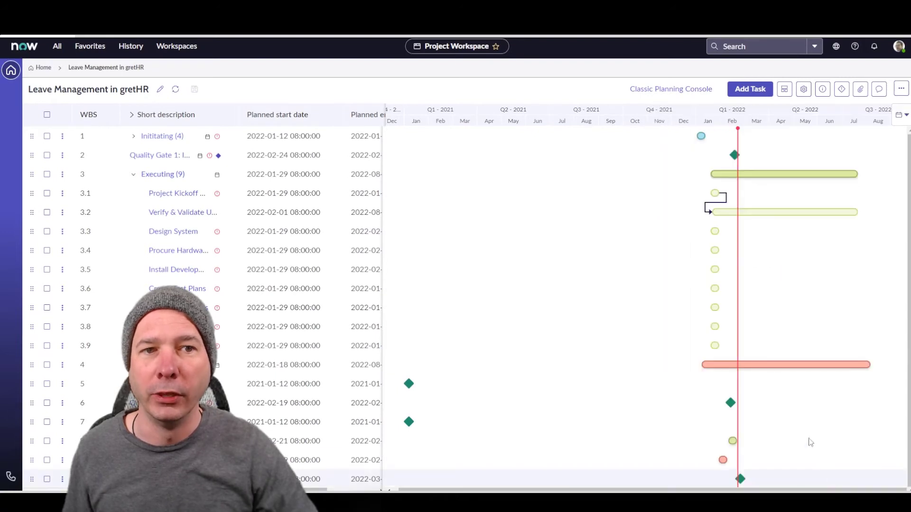
{"action": "left_click", "coordinate": [62, 214]}
{"action": "left_click", "coordinate": [73, 232]}
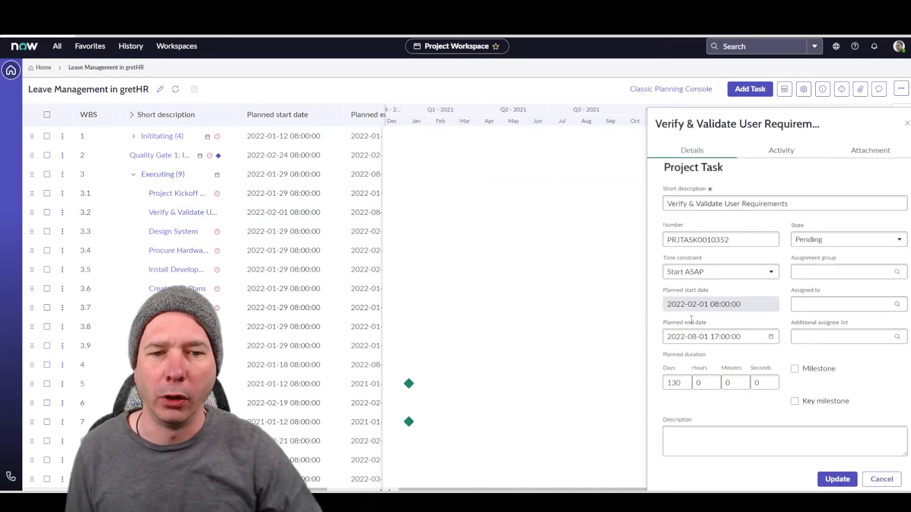
{"action": "left_click", "coordinate": [781, 150]}
{"action": "left_click", "coordinate": [870, 154]}
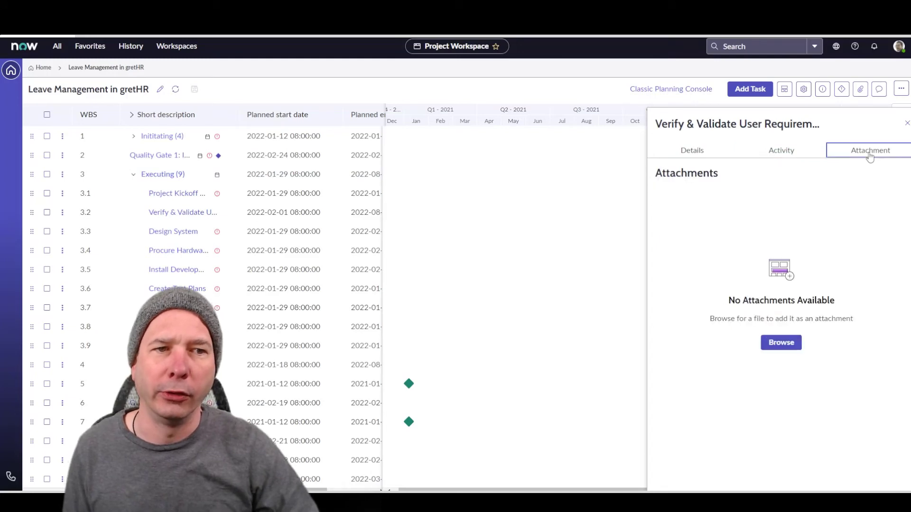
{"action": "left_click", "coordinate": [697, 151]}
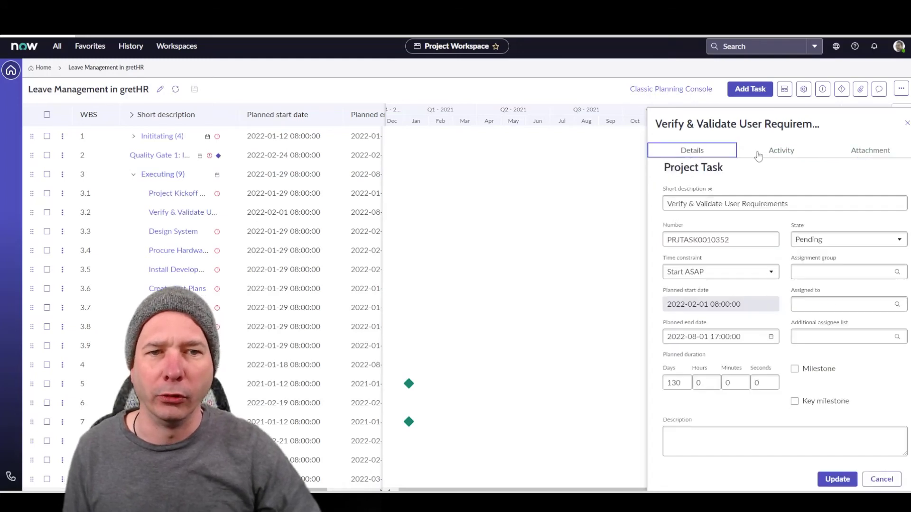
{"action": "left_click", "coordinate": [908, 122]}
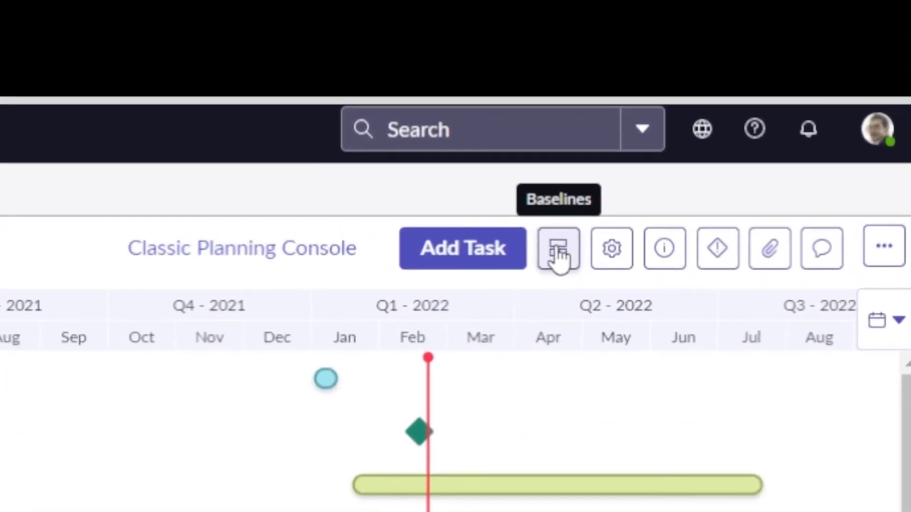
- Open and close the display settings, then view Help's icon legend and keyboard shortcuts
{"action": "left_click", "coordinate": [612, 256]}
{"action": "left_click", "coordinate": [612, 251]}
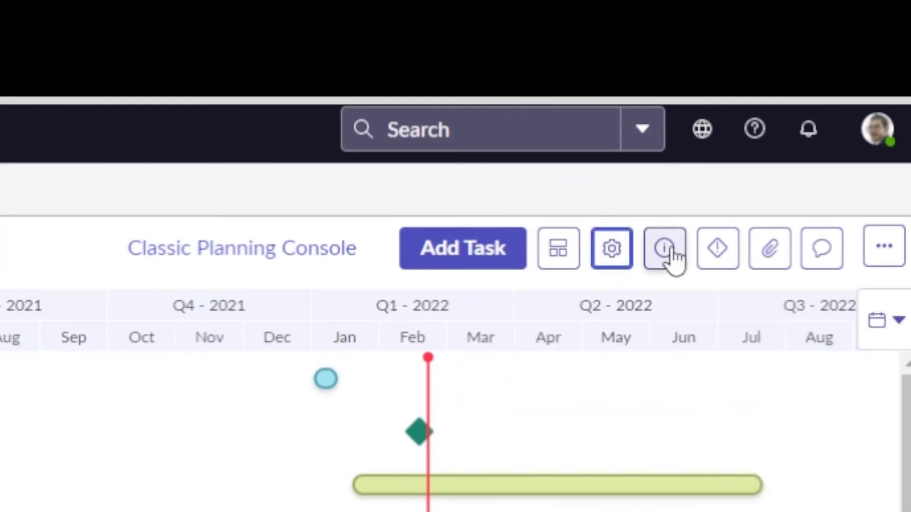
{"action": "left_click", "coordinate": [673, 253]}
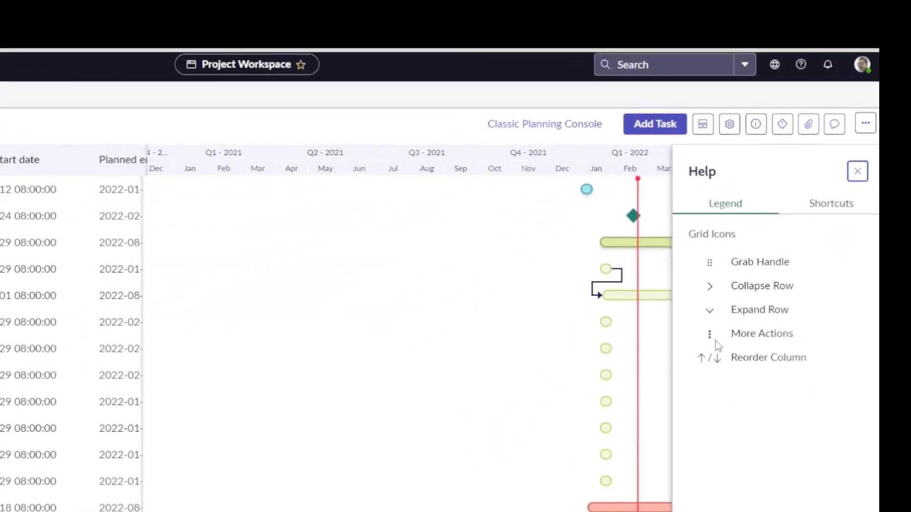
{"action": "left_click", "coordinate": [828, 205]}
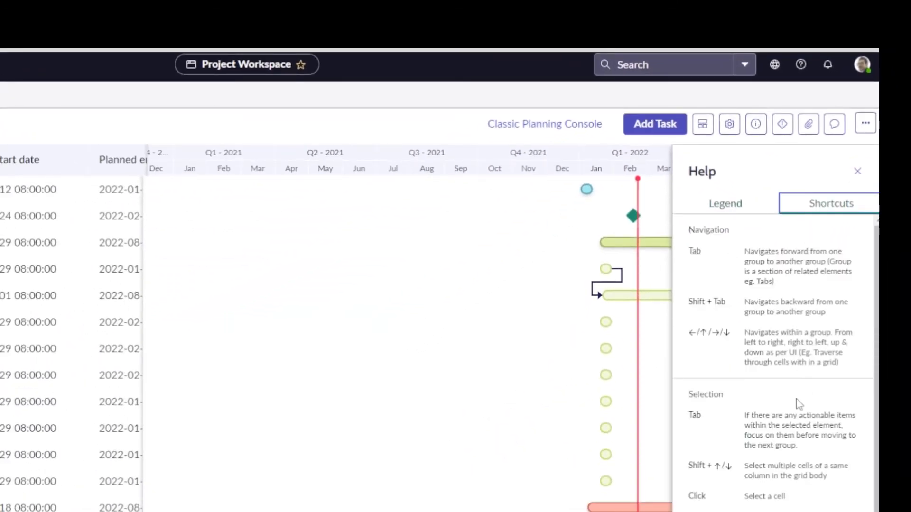
{"action": "scroll", "coordinate": [782, 333], "scroll_direction": "down", "scroll_amount": 3}
- Close Help and bring up the project-level actions menu
{"action": "left_click", "coordinate": [777, 131]}
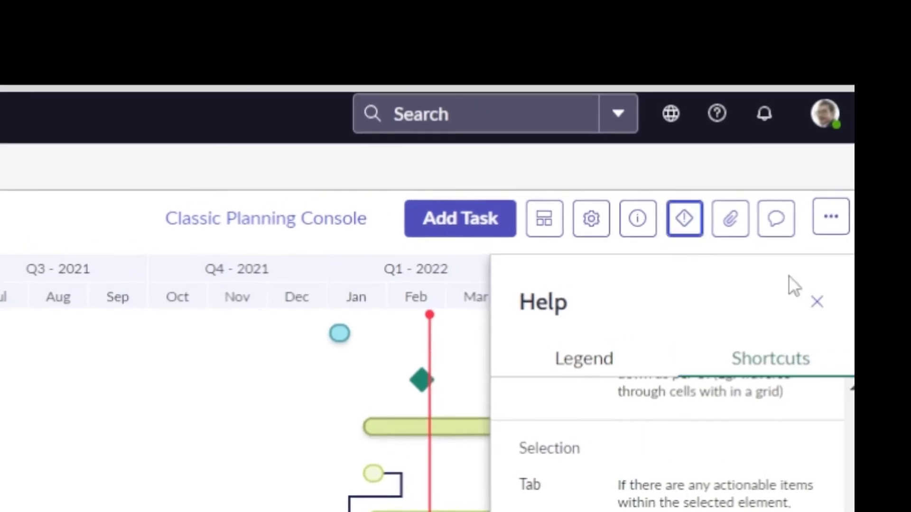
{"action": "left_click", "coordinate": [814, 308]}
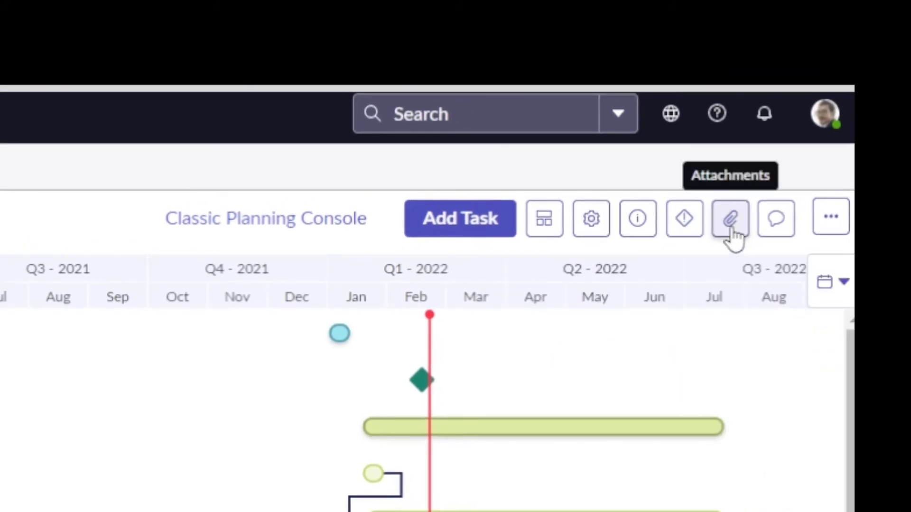
{"action": "left_click", "coordinate": [833, 222]}
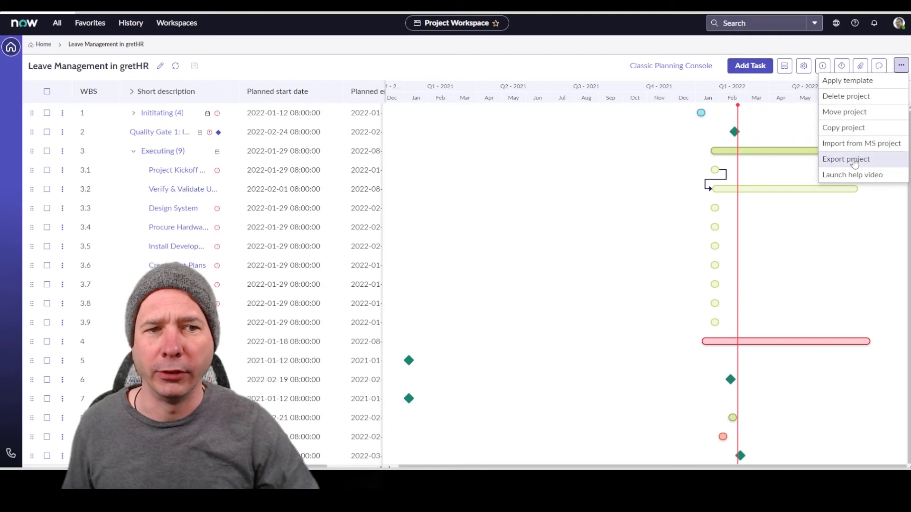
- Dismiss the project actions menu, view task 3.1's row menu, then dismiss it too
{"action": "left_click", "coordinate": [493, 65]}
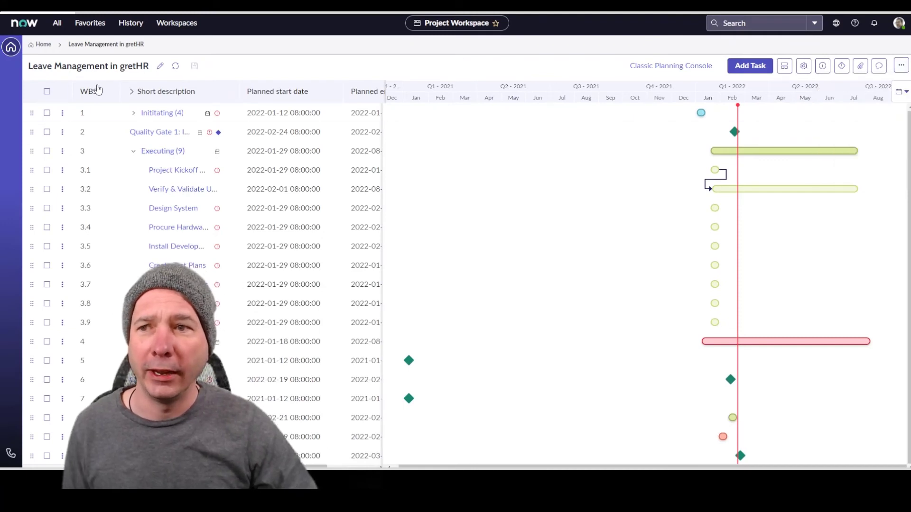
{"action": "right_click", "coordinate": [101, 164]}
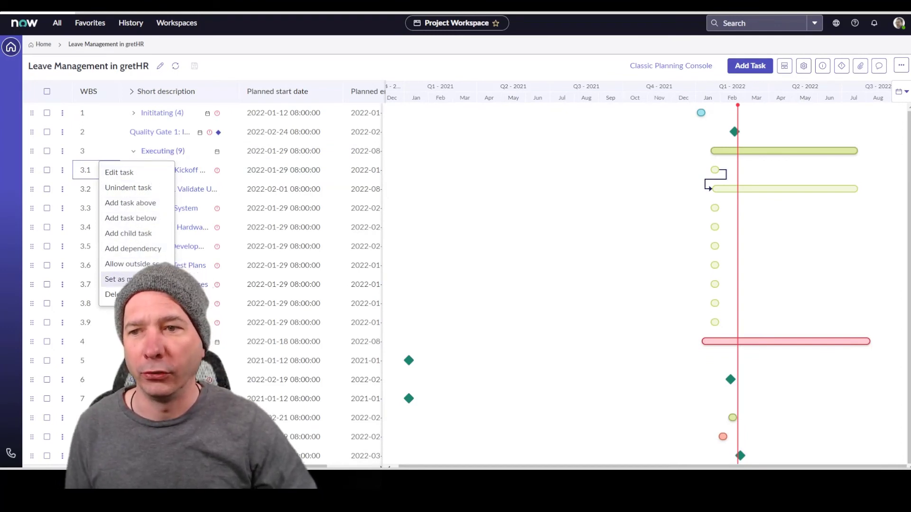
{"action": "left_click", "coordinate": [465, 60]}
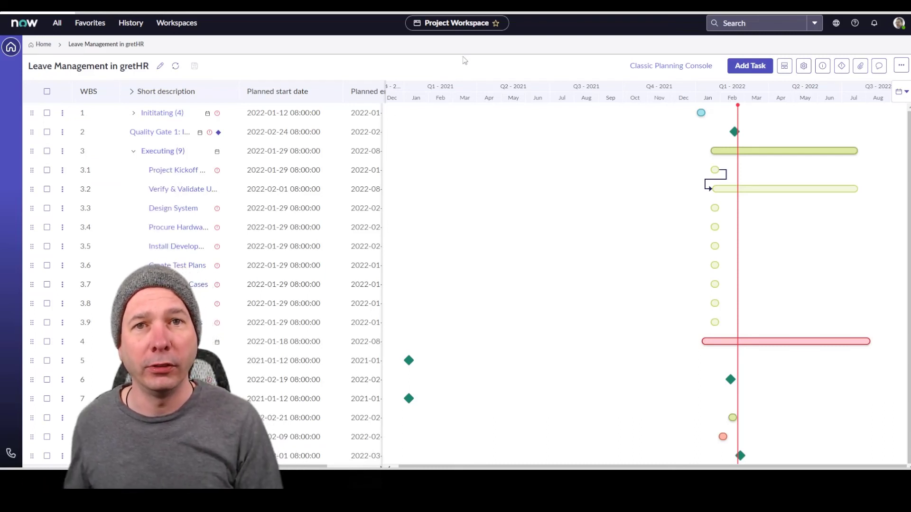